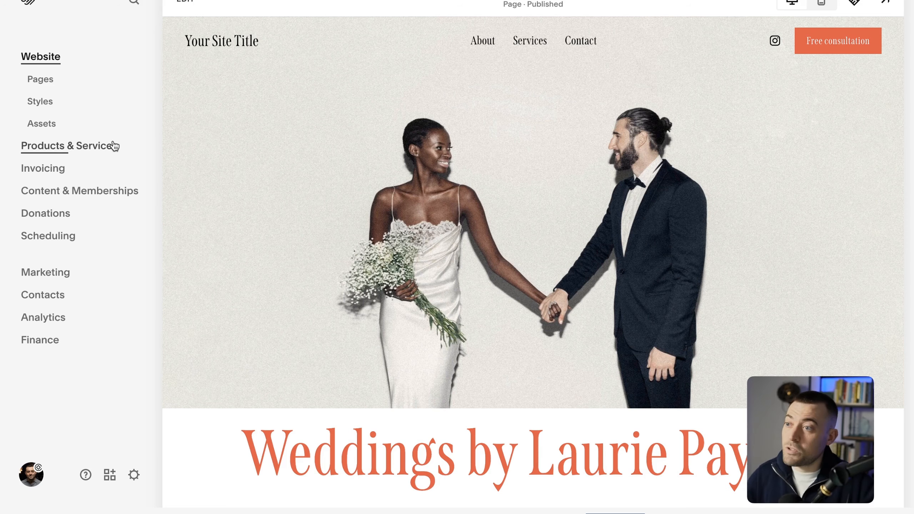
Add a blog page with the three-column grid layout to the main navigation and name it "Blog".
left_click(46, 80)
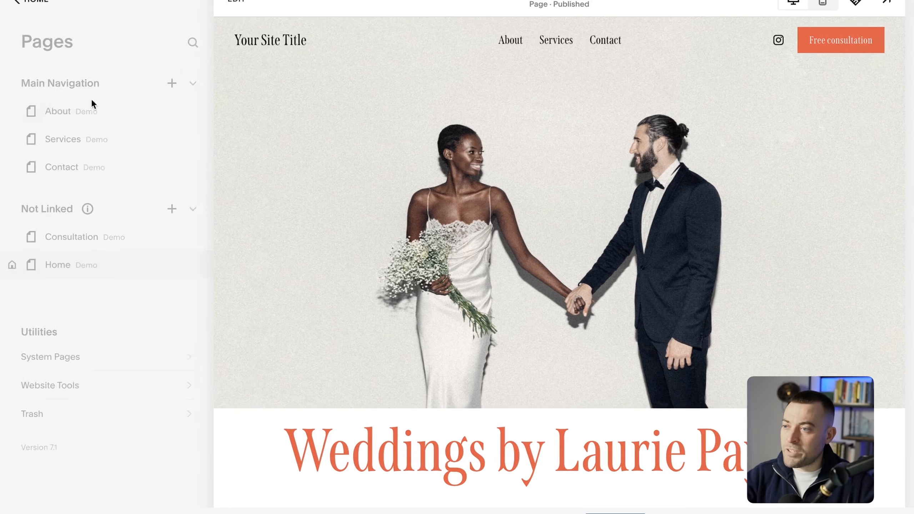
left_click(173, 87)
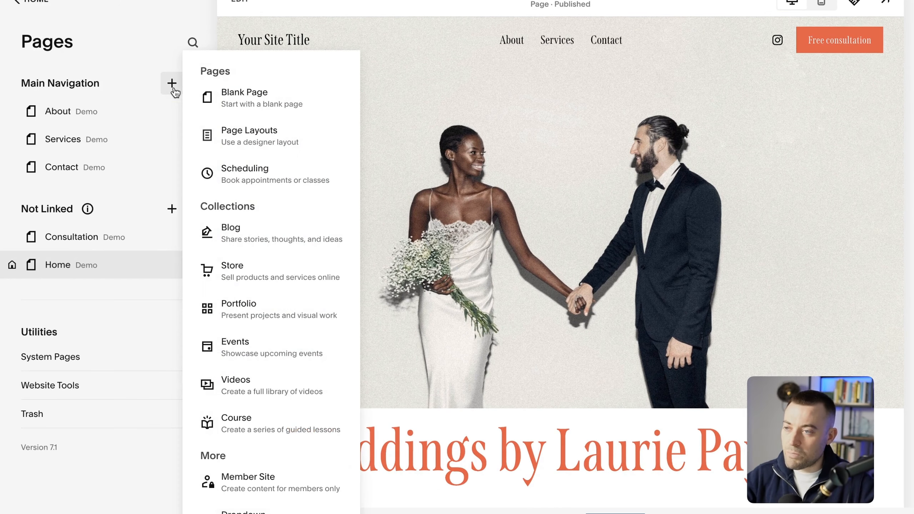
left_click(243, 238)
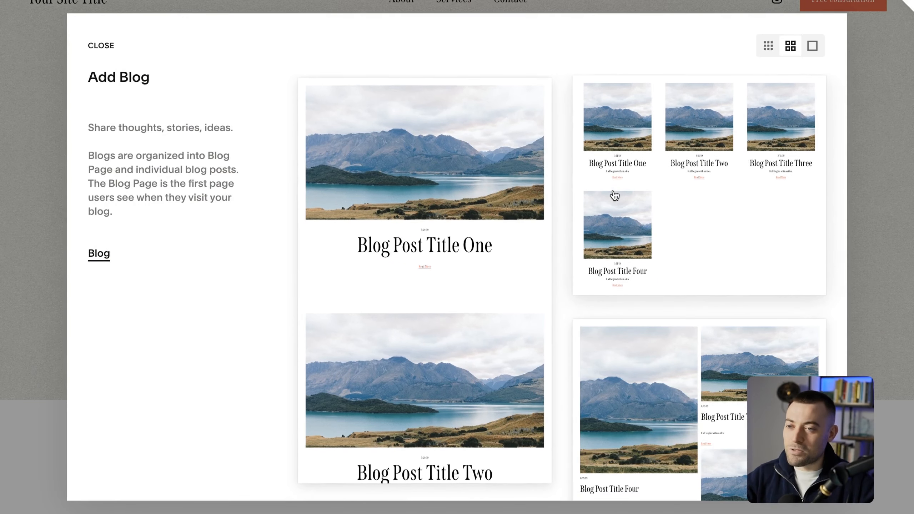
left_click(615, 196)
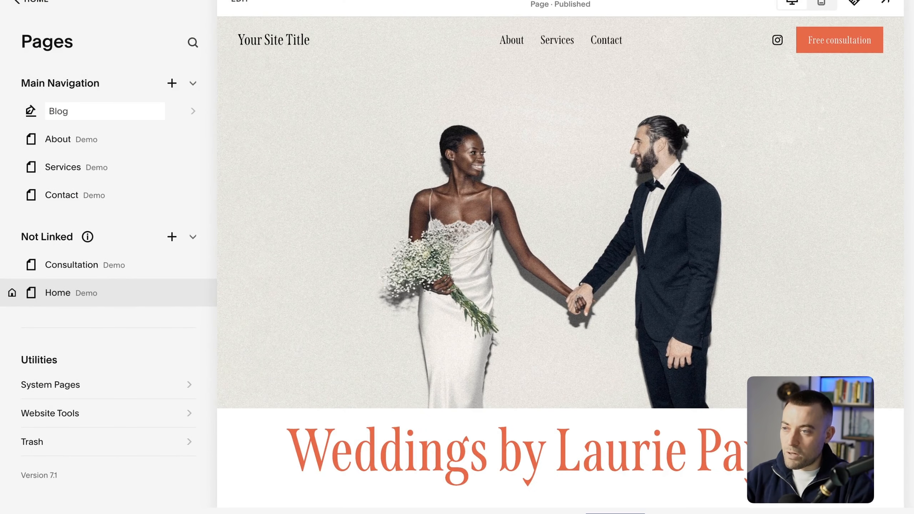
type("Blog")
left_click(96, 115)
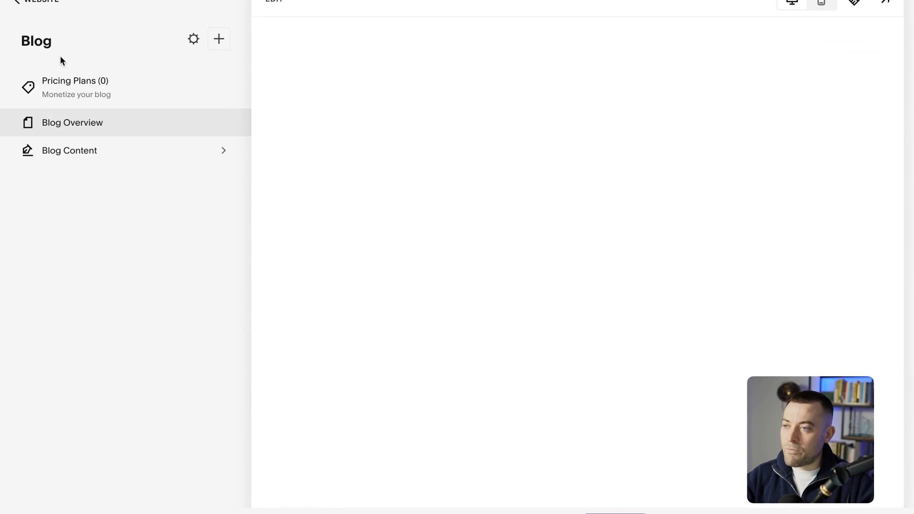
left_click(32, 3)
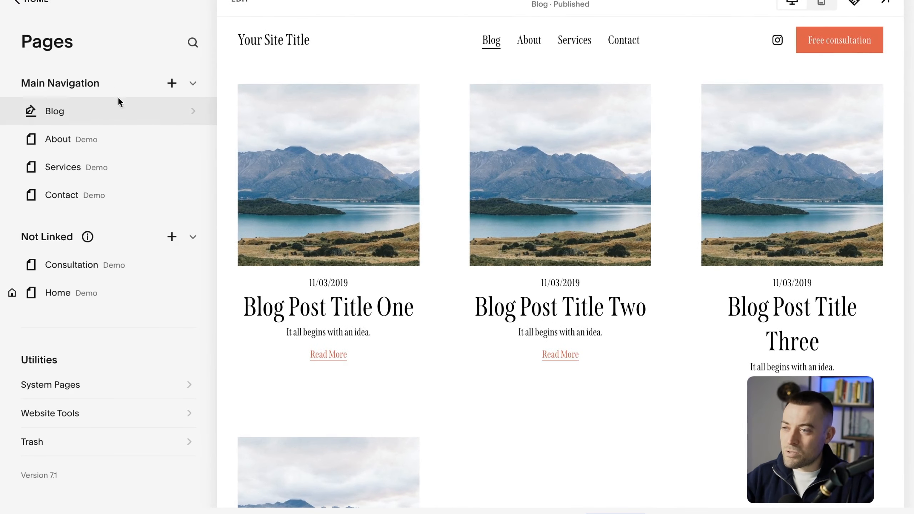
Clear the Blog page's SEO title, save, and move the page between Services and Contact in the main navigation.
left_click(171, 112)
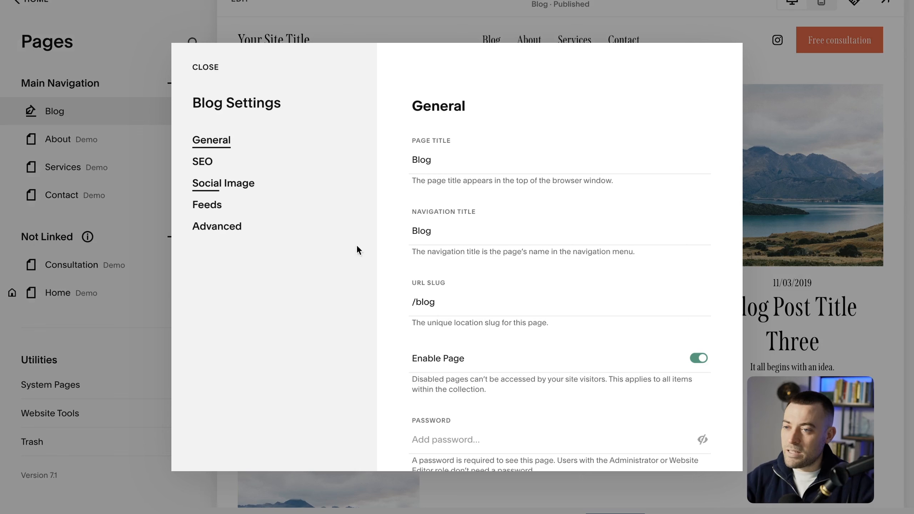
left_click(203, 163)
left_click(456, 352)
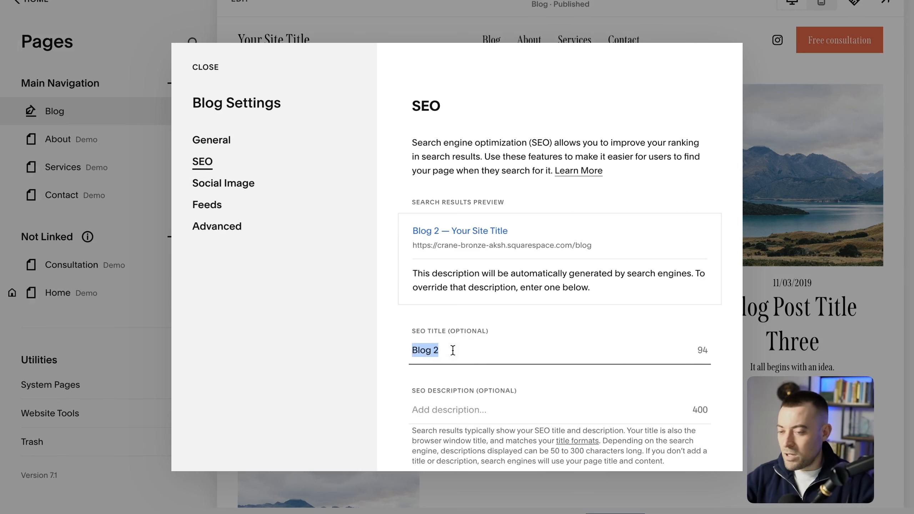
key("BackSpace")
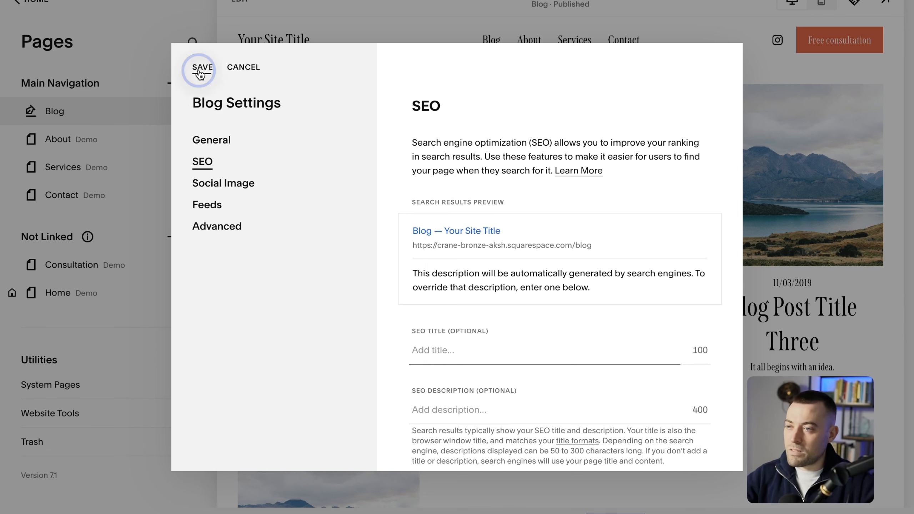
left_click(201, 72)
left_click(94, 127)
left_click_drag(93, 127, 92, 171)
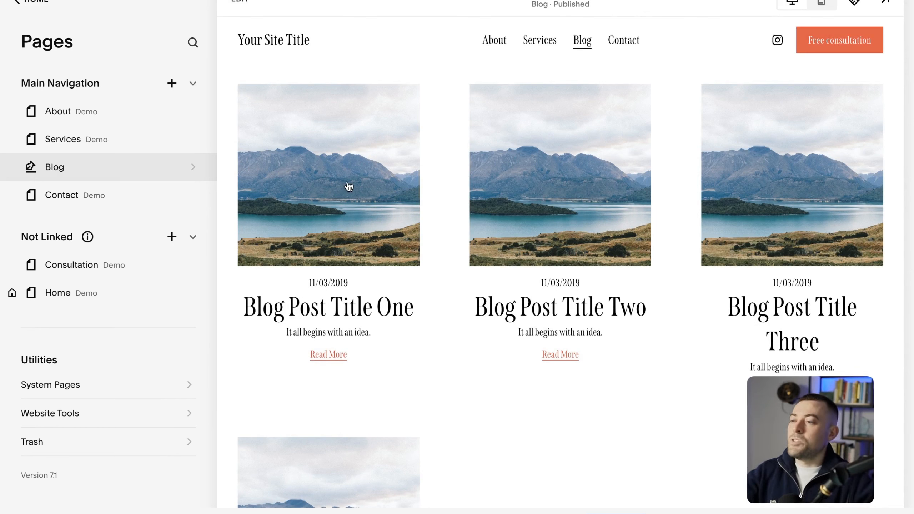
Open the Blog page's post grid section for editing and move its settings window near the middle of the page.
left_click(243, 5)
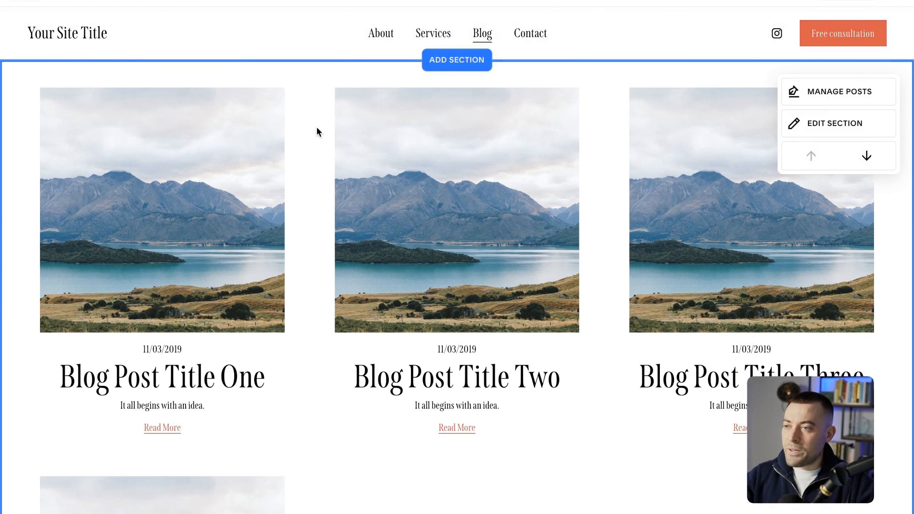
scroll(437, 241, "down", 10)
scroll(438, 242, "up", 10)
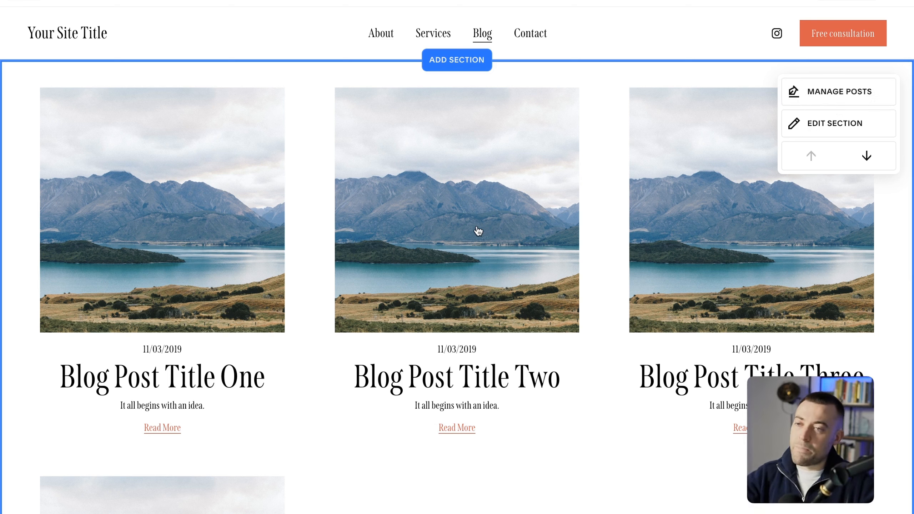
left_click(827, 126)
left_click_drag(684, 136, 473, 139)
Try the Side By Side Blog and Single Column Blog layouts on the section, and return to Basic Grid Blog.
left_click(416, 195)
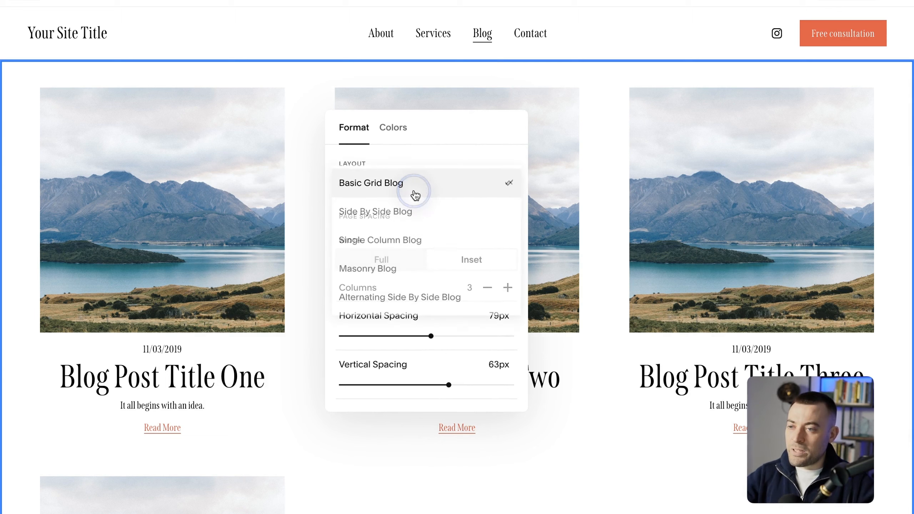
left_click(405, 210)
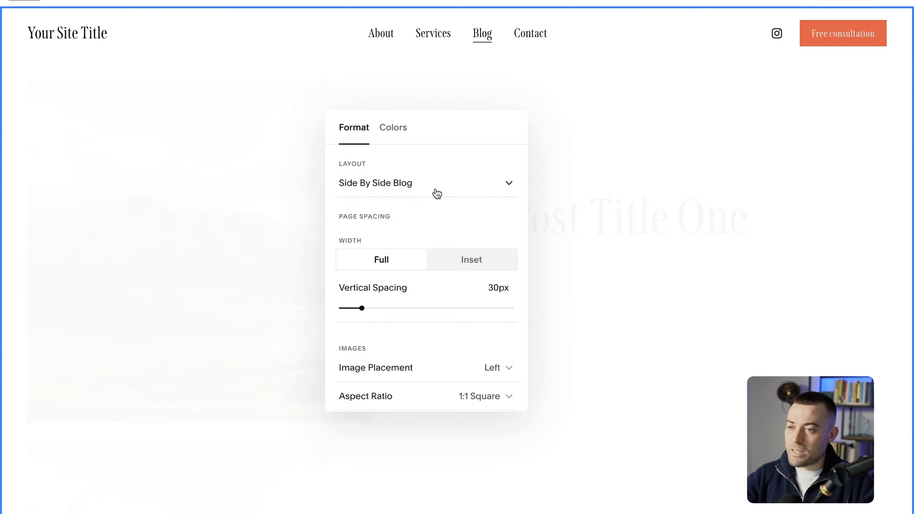
left_click(433, 194)
left_click(437, 213)
left_click(435, 189)
left_click(436, 203)
left_click(455, 185)
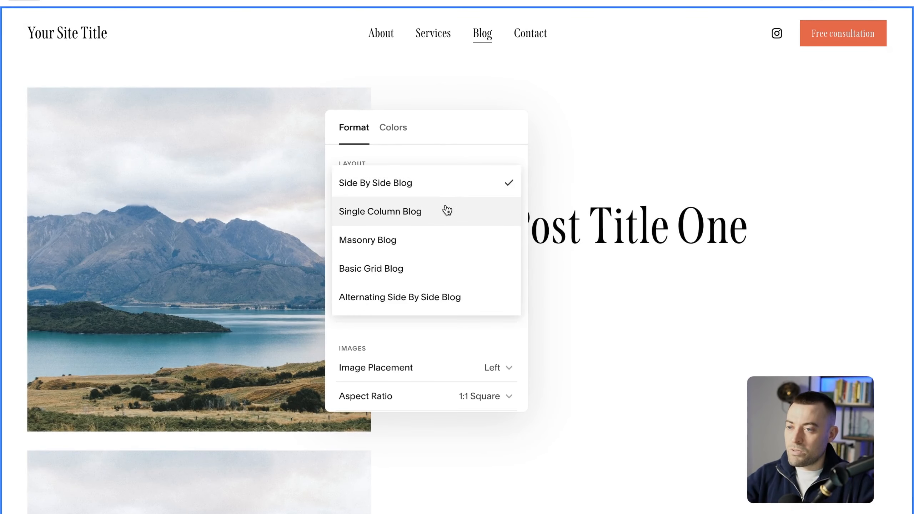
left_click(447, 211)
left_click(456, 192)
left_click(446, 221)
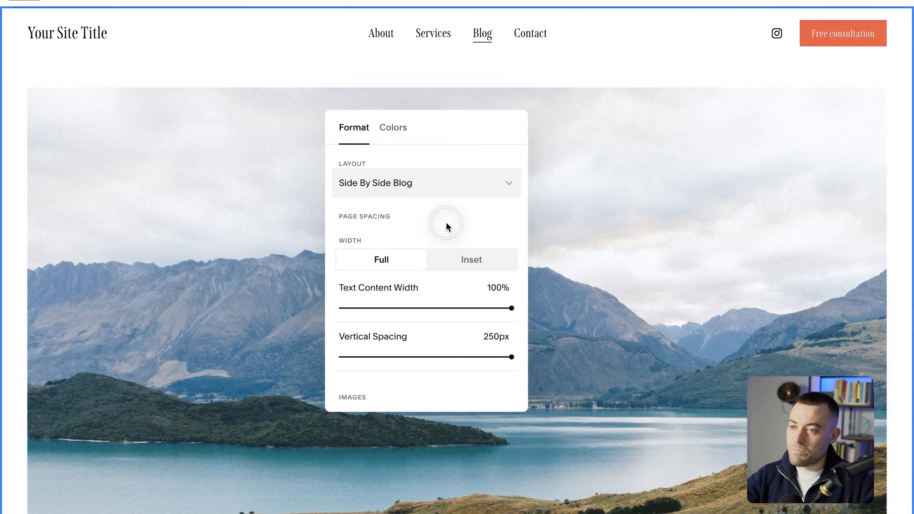
left_click(457, 191)
left_click(420, 268)
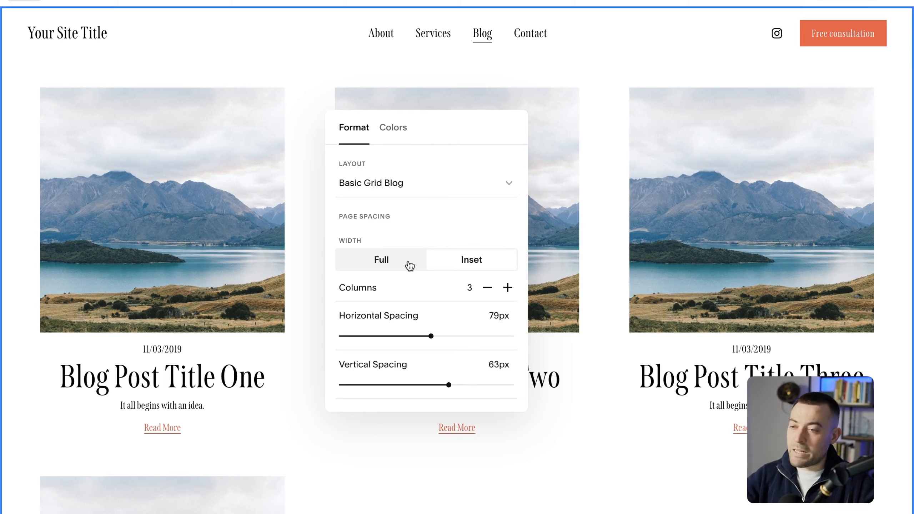
Set the blog grid's page width to Full.
left_click(437, 264)
left_click(420, 263)
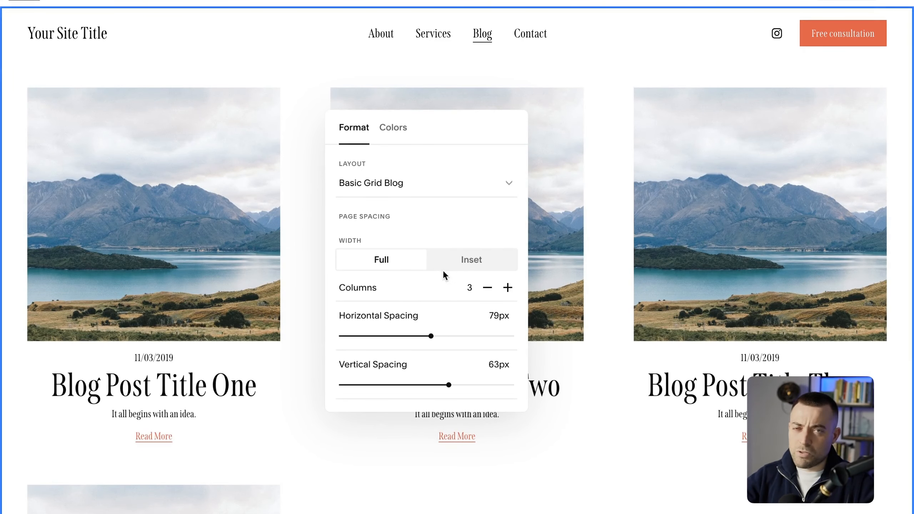
Try a different number of columns in the blog grid, such as 4, and return to 3 columns.
left_click(507, 288)
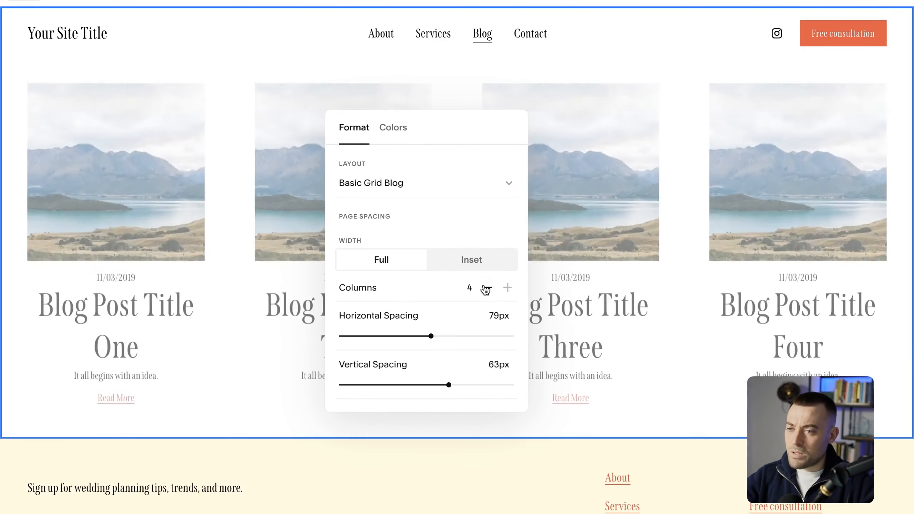
left_click(487, 288)
left_click(488, 288)
left_click(508, 288)
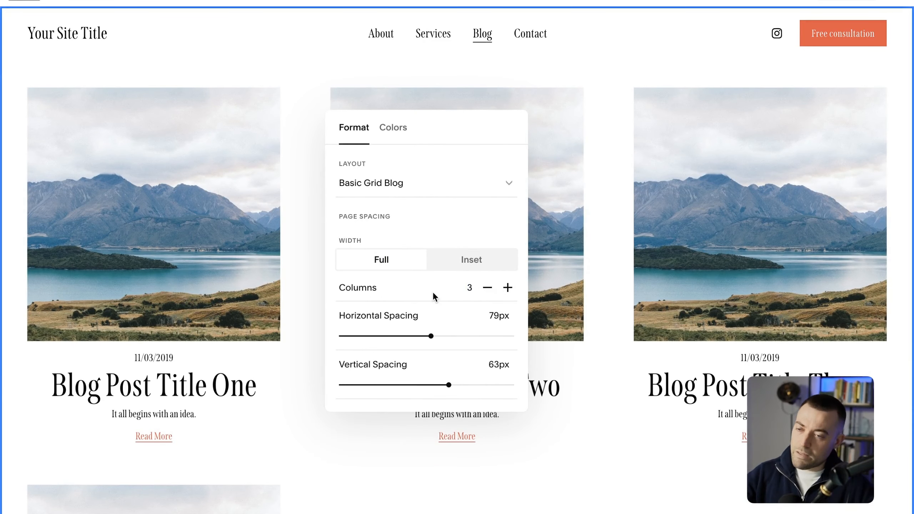
Set the blog grid's horizontal spacing to 35px and its vertical spacing to 33px.
scroll(440, 299, "down", 1)
scroll(426, 348, "down", 1)
left_click_drag(447, 324, 409, 323)
left_click_drag(423, 277, 383, 275)
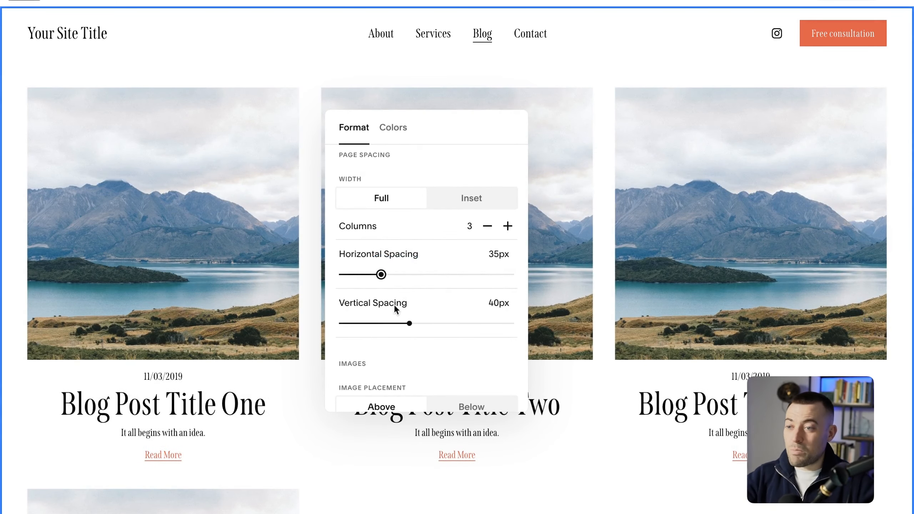
left_click_drag(396, 323, 397, 317)
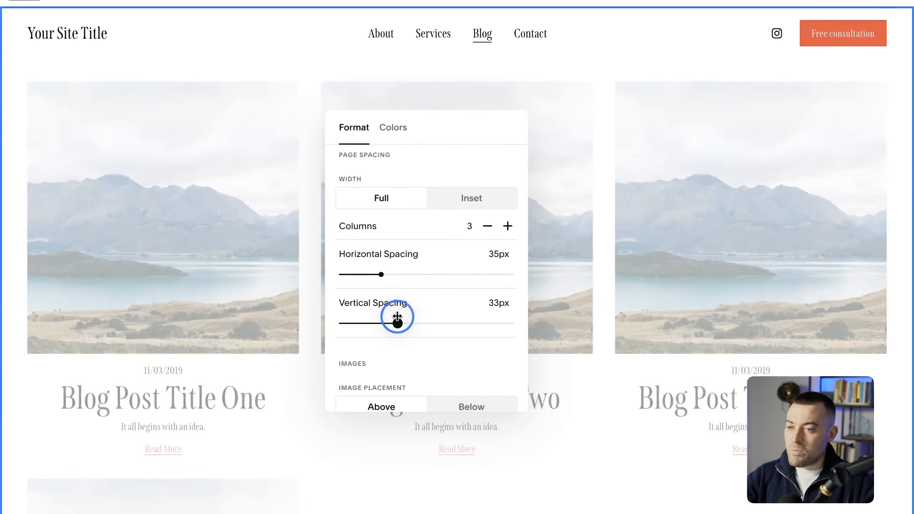
Try placing the post images below the text, and return the image placement to Above.
scroll(417, 342, "down", 3)
scroll(417, 341, "down", 2)
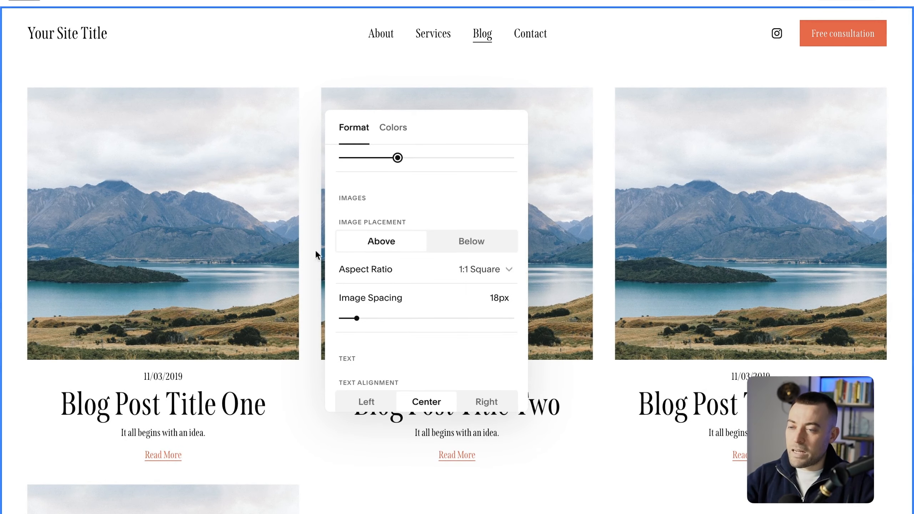
left_click(469, 254)
left_click(392, 253)
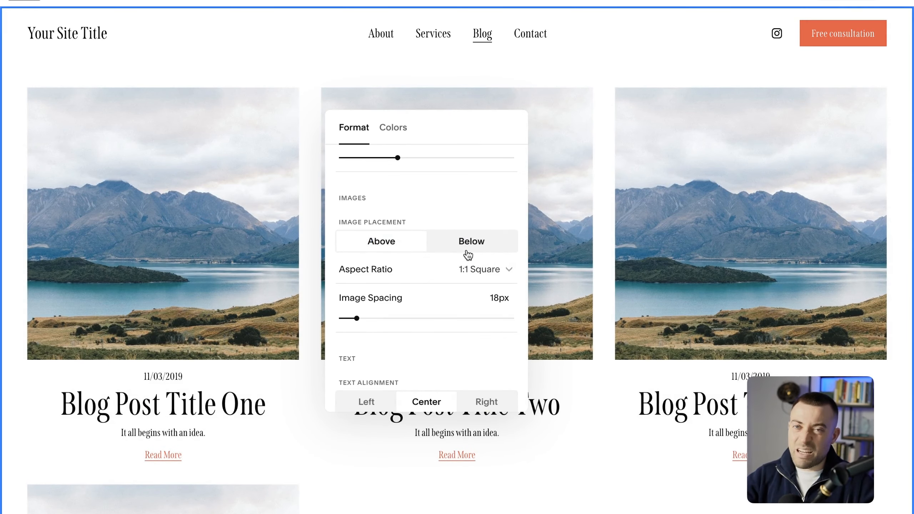
Try the 3:2 Standard, 4:3 Four-Three and Ultra Widescreen image aspect ratios, and return to 1:1 Square.
left_click(462, 281)
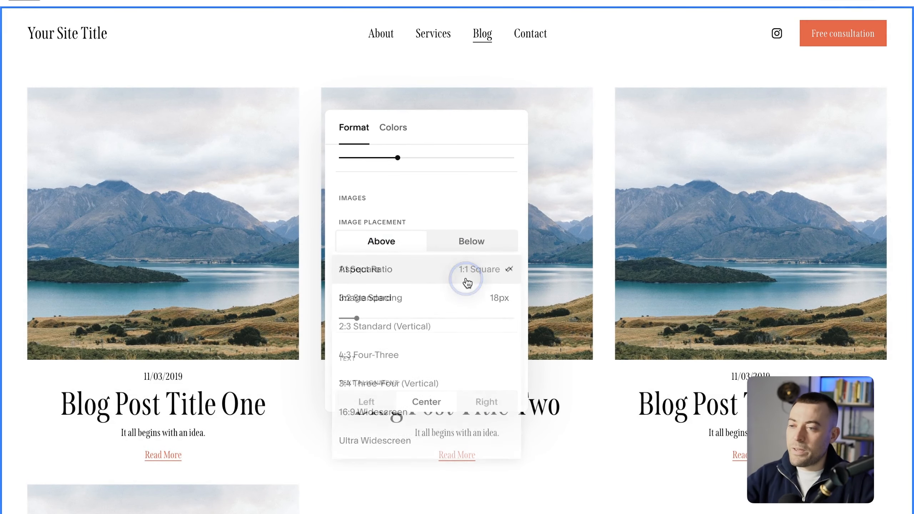
left_click(431, 301)
left_click(464, 268)
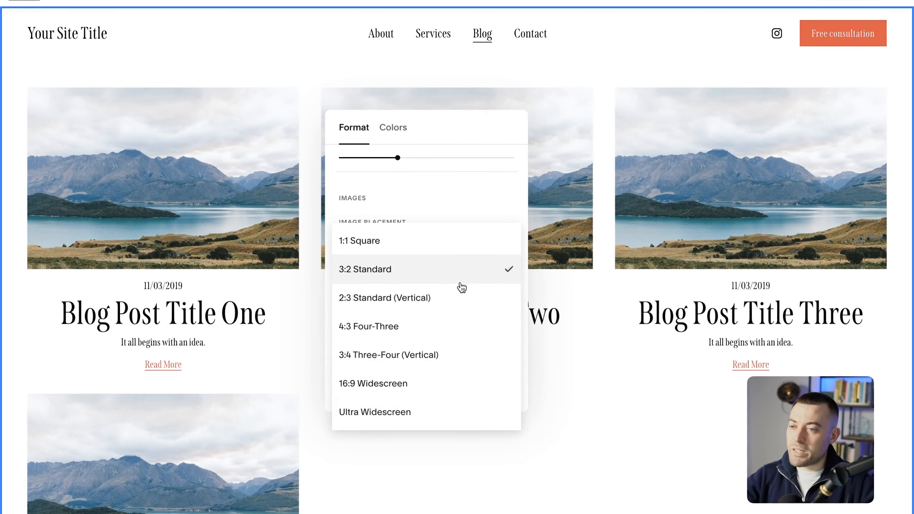
left_click(424, 342)
left_click(465, 269)
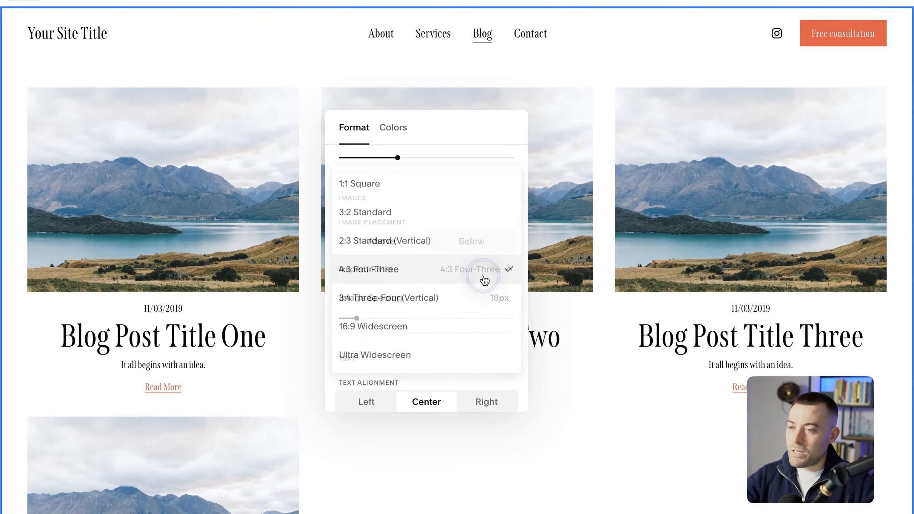
left_click(446, 351)
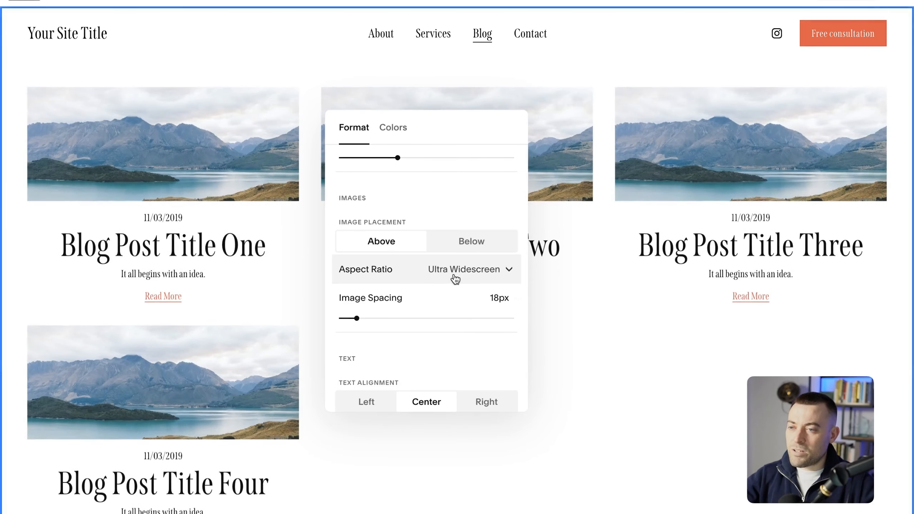
left_click(456, 269)
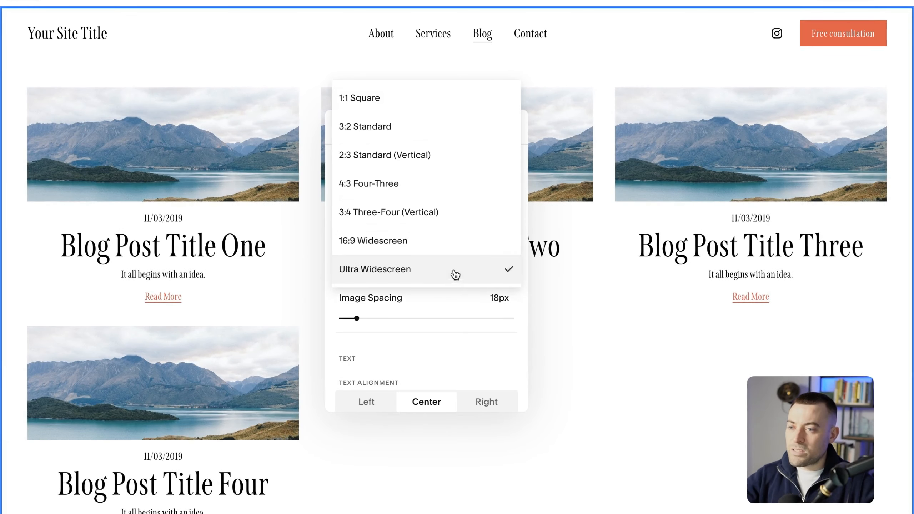
left_click(414, 104)
Set the image spacing of the blog posts to 31px.
scroll(429, 206, "down", 3)
left_click(363, 214)
left_click_drag(364, 214, 382, 232)
Try left and right text alignment for the blog posts, and return the alignment to Center.
left_click(382, 305)
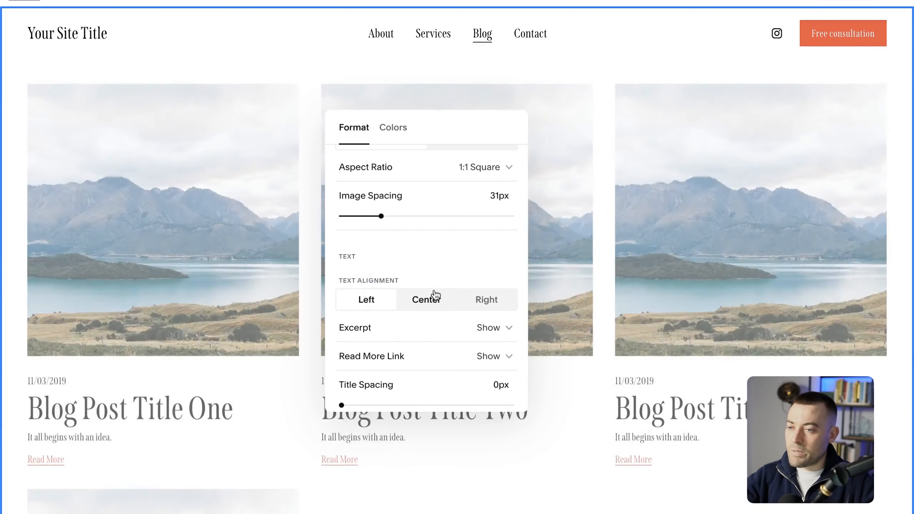
left_click(432, 300)
left_click(478, 302)
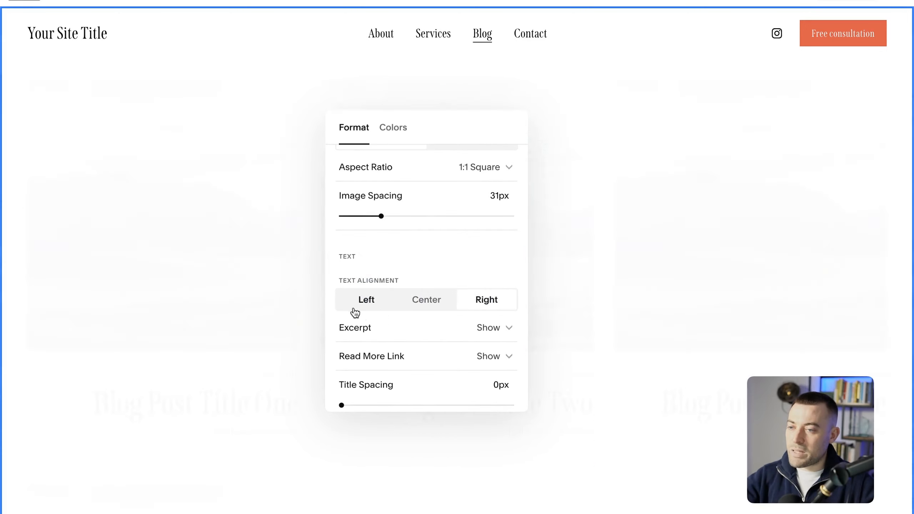
left_click(384, 305)
left_click(430, 305)
left_click(482, 301)
left_click(429, 305)
left_click(365, 302)
scroll(441, 329, "down", 2)
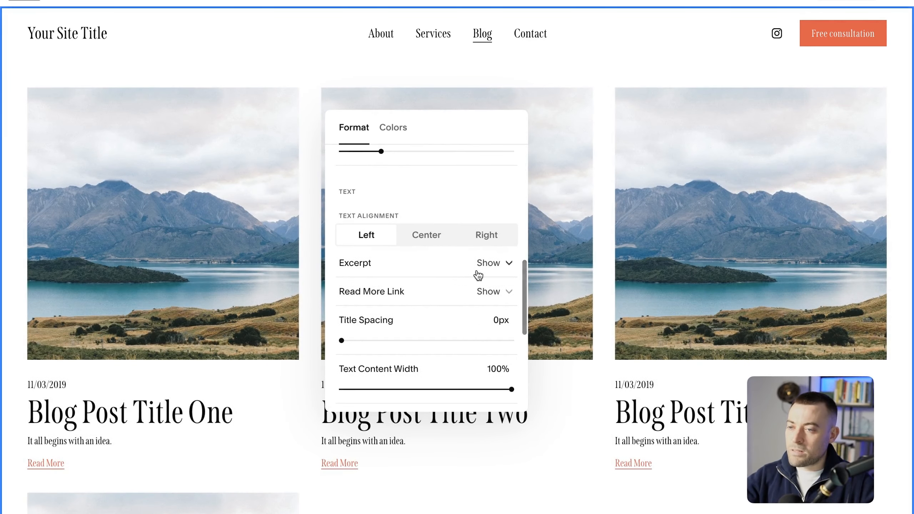
left_click(420, 247)
Hide the excerpt and the Read More link on the blog posts.
left_click(481, 263)
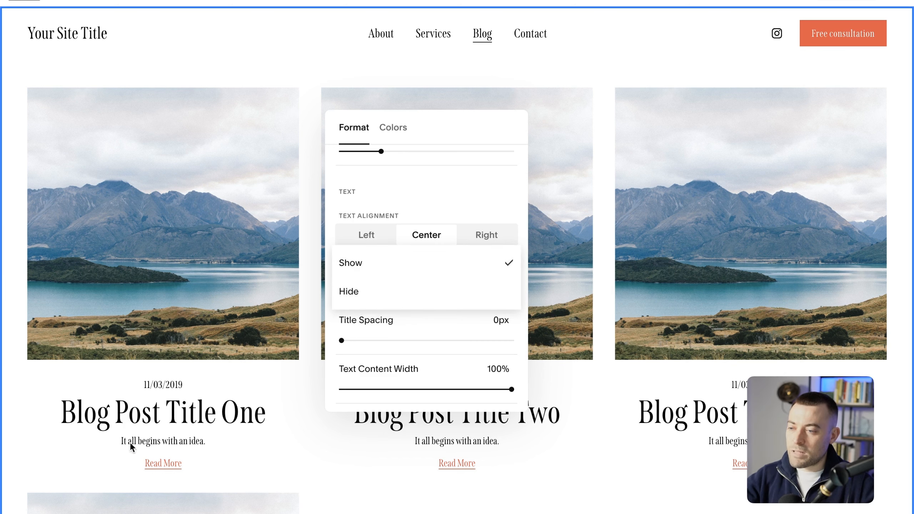
left_click(422, 291)
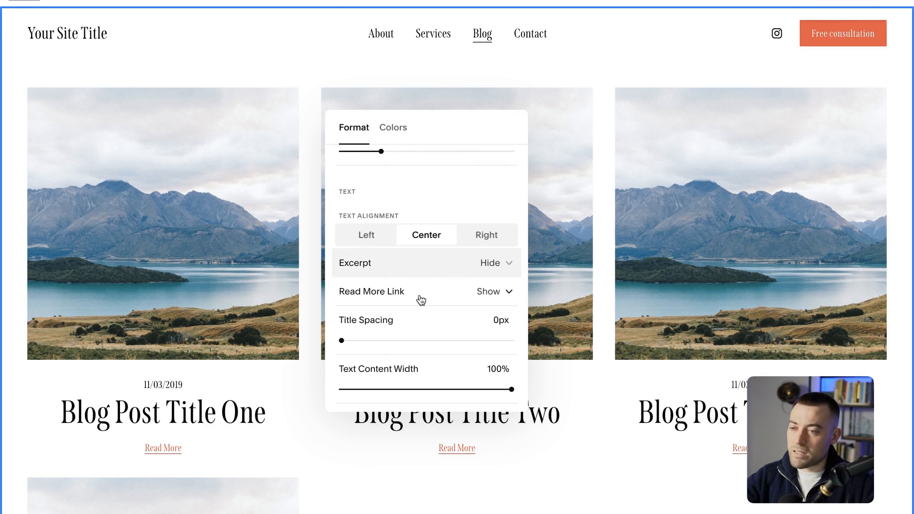
left_click(421, 300)
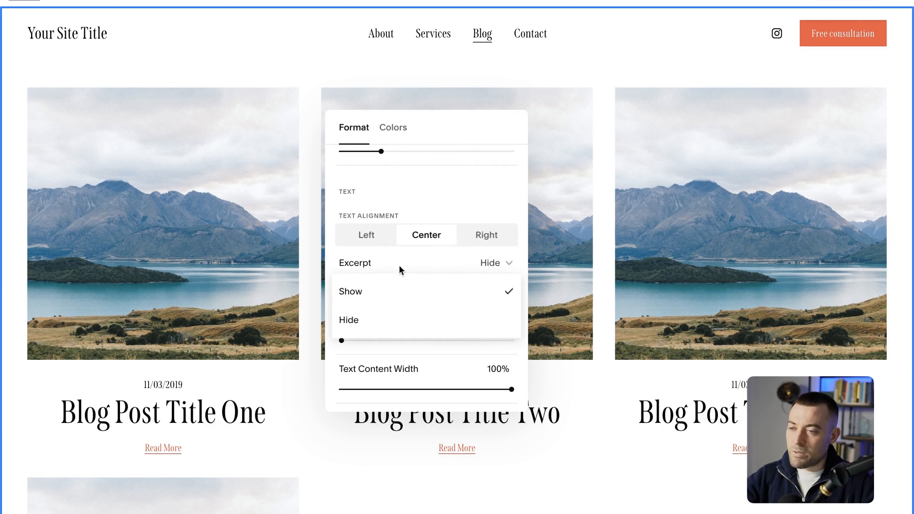
left_click(409, 292)
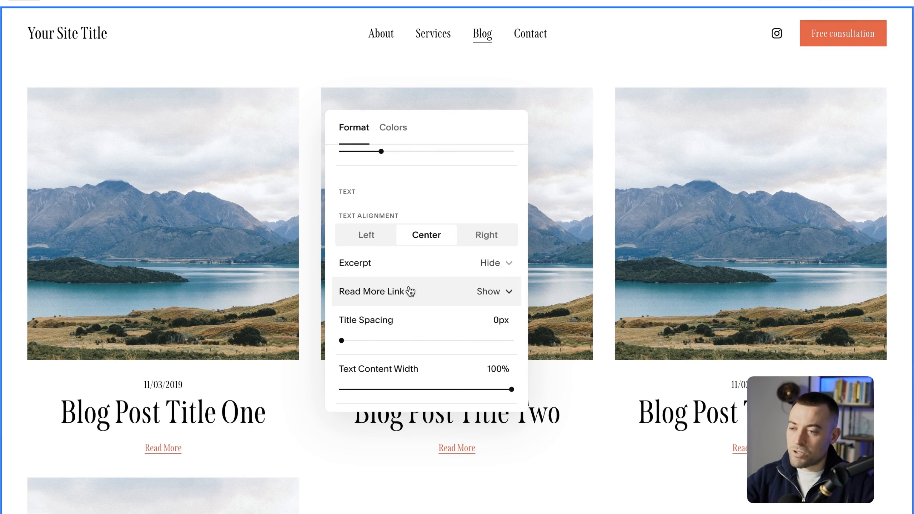
left_click(440, 294)
left_click(409, 322)
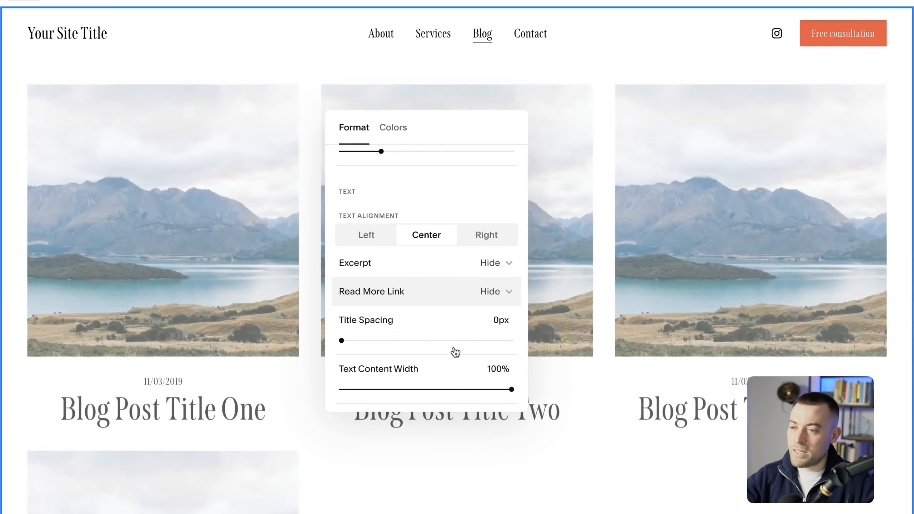
Set the blog posts' title spacing to 13px and the text content width to 95%.
mouse_move(352, 343)
left_mouse_down()
mouse_move(518, 350)
mouse_move(363, 340)
left_mouse_up()
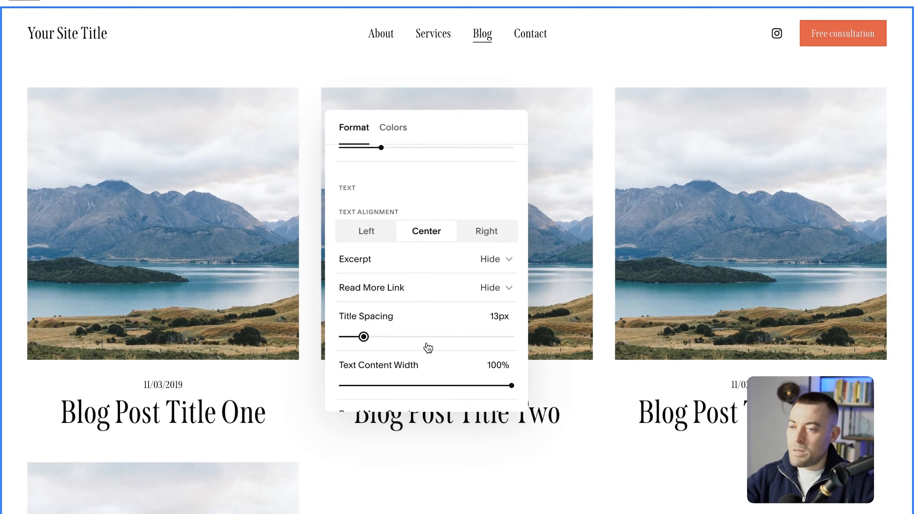
scroll(427, 347, "down", 1)
left_click_drag(428, 348, 495, 335)
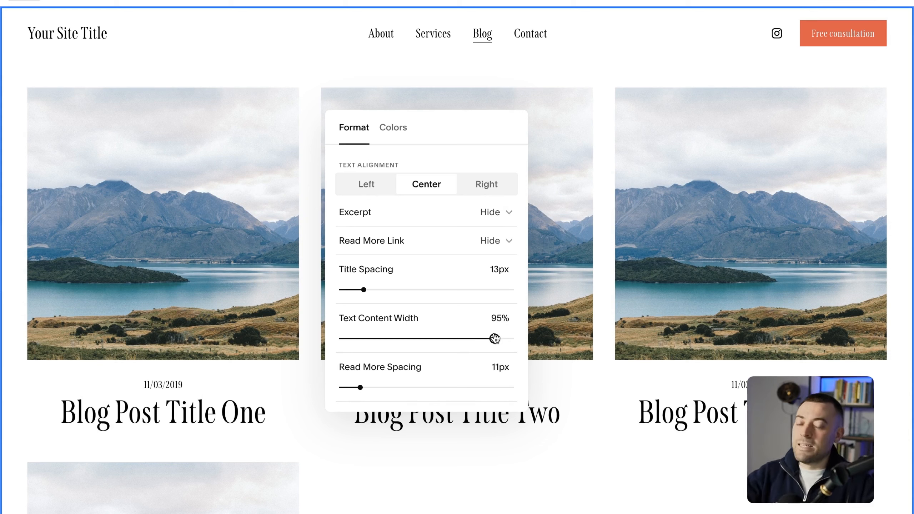
Show the Read More link again and set its spacing to 20px.
scroll(466, 358, "down", 5)
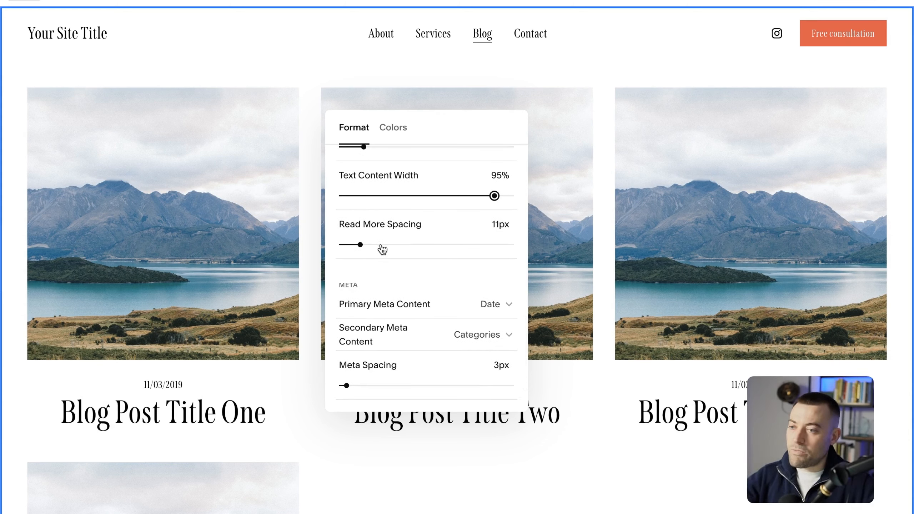
left_click_drag(386, 245, 390, 245)
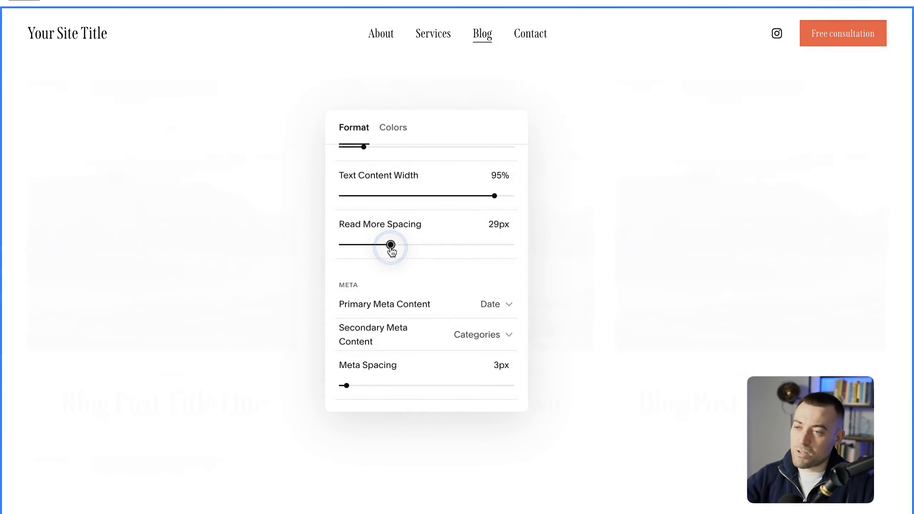
scroll(393, 252, "up", 3)
left_click(417, 201)
left_click(422, 170)
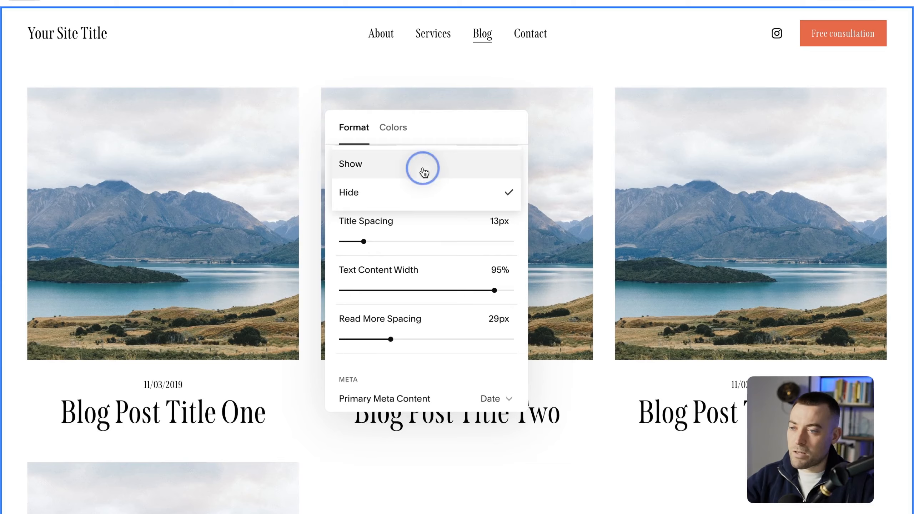
scroll(419, 304, "down", 3)
left_click_drag(418, 295, 374, 299)
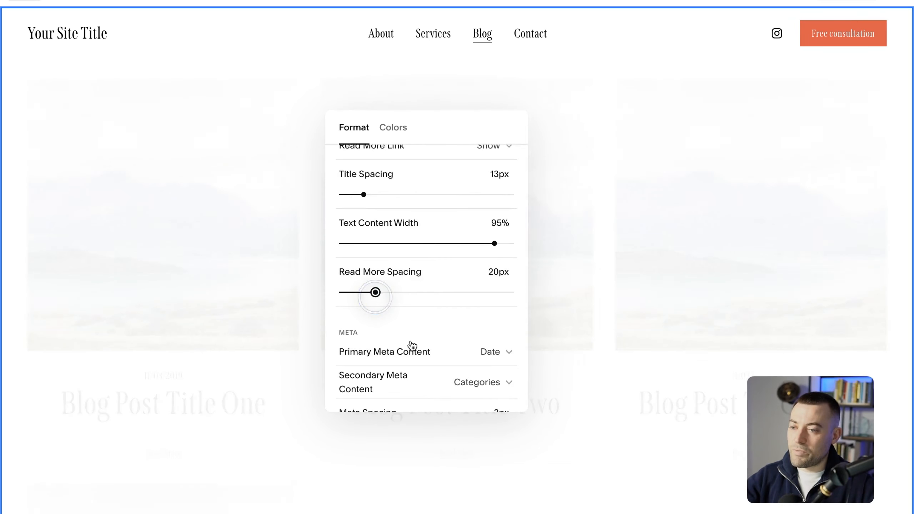
Set the primary meta content to Categories and the secondary meta content to Date.
scroll(412, 347, "down", 5)
scroll(412, 346, "down", 1)
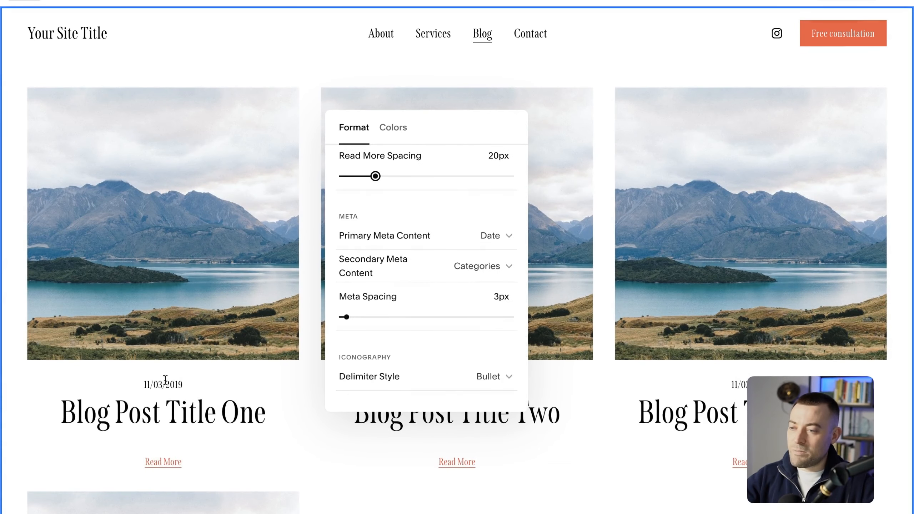
left_click(465, 236)
left_click(441, 213)
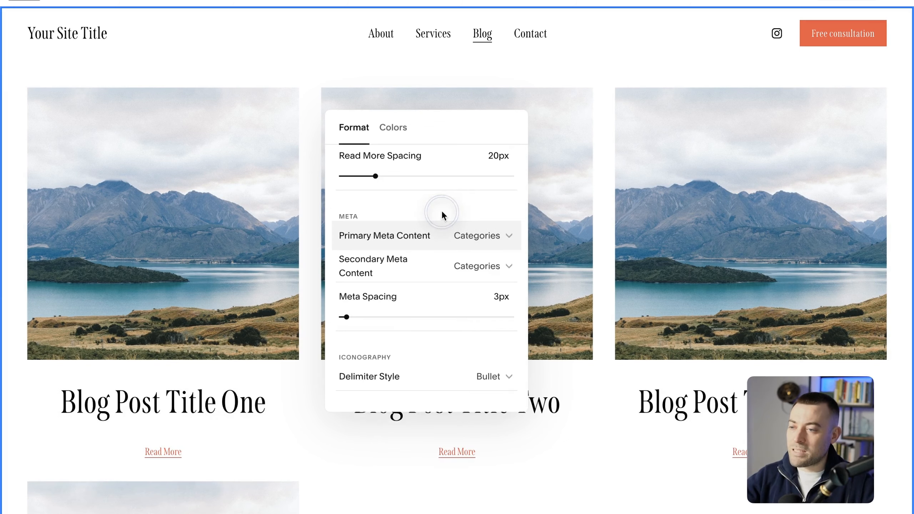
left_click(446, 234)
left_click(413, 323)
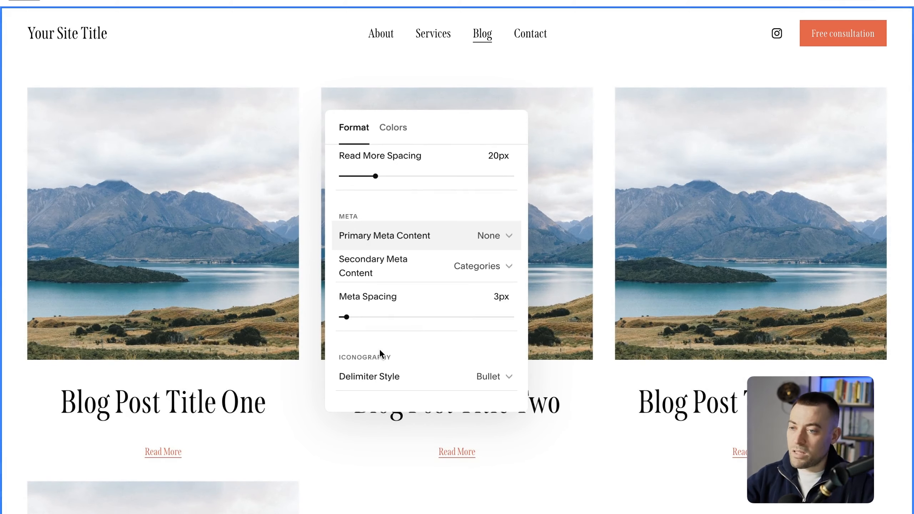
left_click(463, 274)
left_click(422, 305)
left_click(462, 250)
left_click(439, 153)
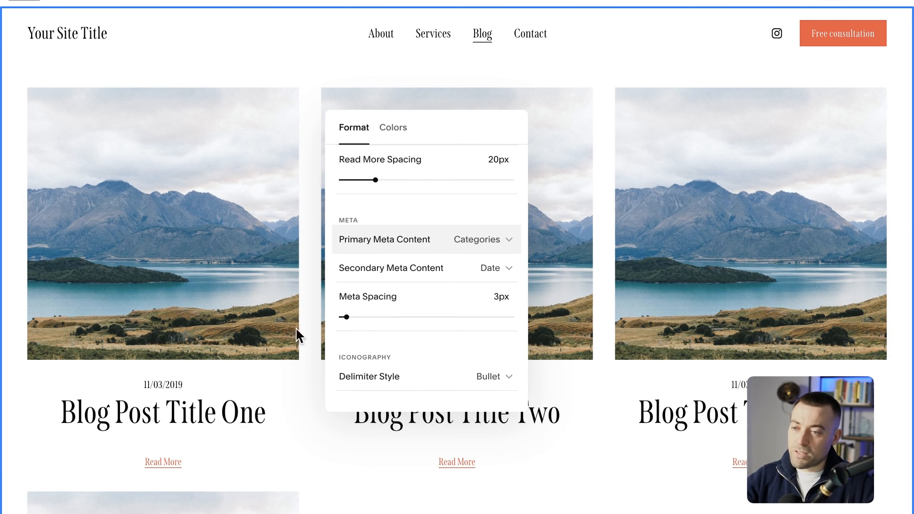
Set the meta spacing to 23px and the delimiter style to Pipe.
mouse_move(370, 316)
left_mouse_down()
mouse_move(400, 316)
mouse_move(366, 316)
mouse_move(381, 317)
left_mouse_up()
left_click(394, 385)
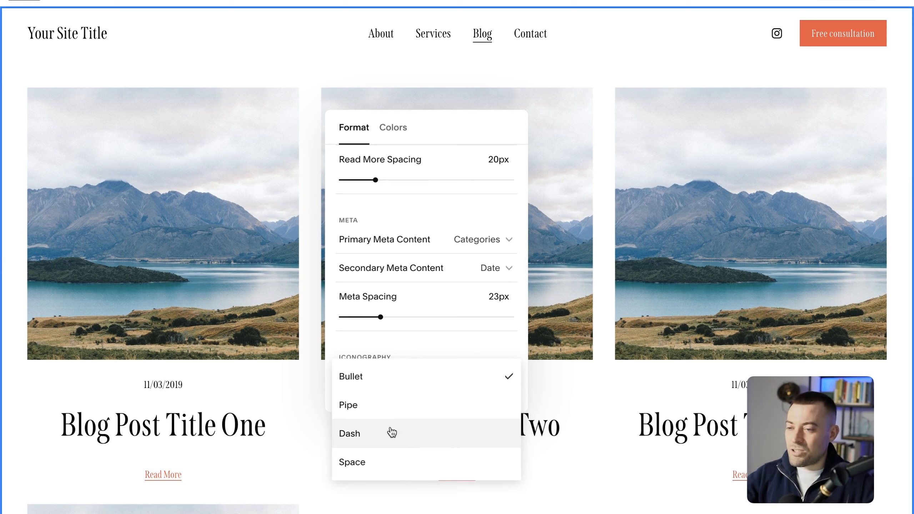
left_click(406, 414)
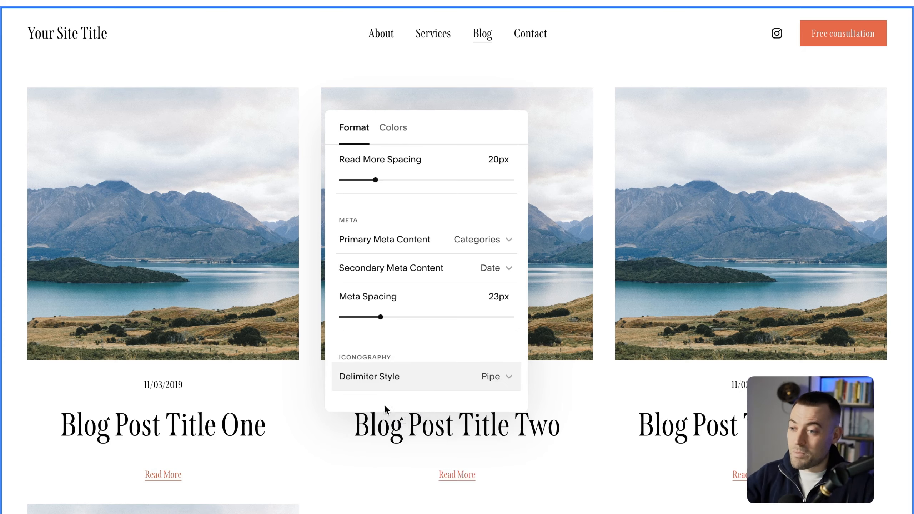
Exit editing of the blog page, keeping the layout changes.
scroll(129, 230, "down", 10)
scroll(128, 229, "up", 10)
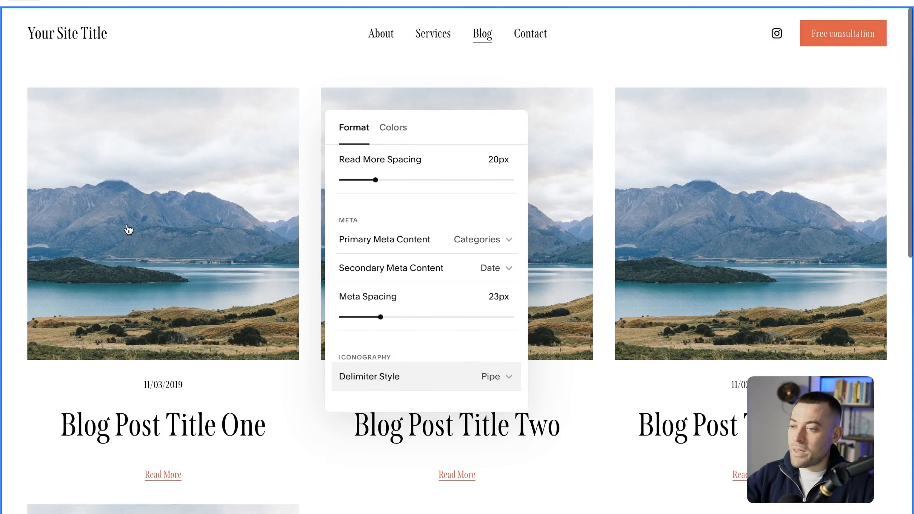
left_click(31, 0)
left_click(60, 5)
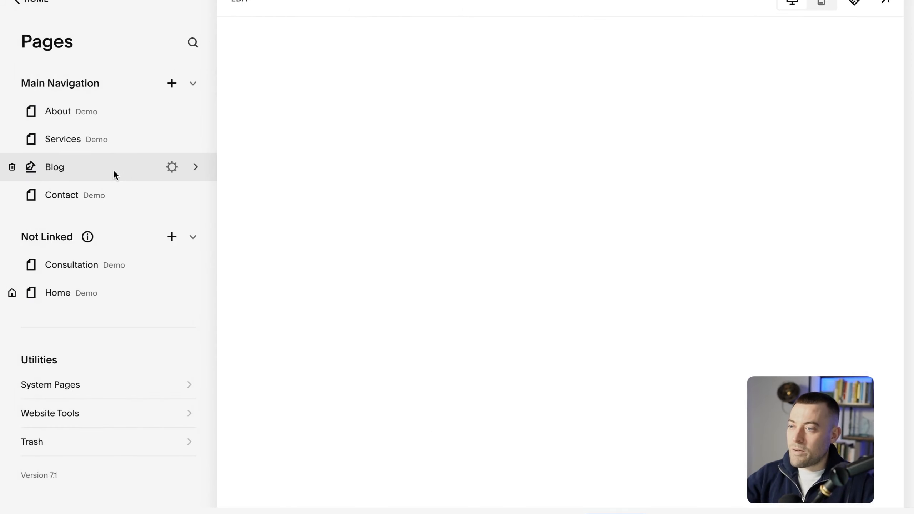
Open the Blog page's list of posts and view Blog Post Title One.
left_click(112, 170)
left_click(107, 151)
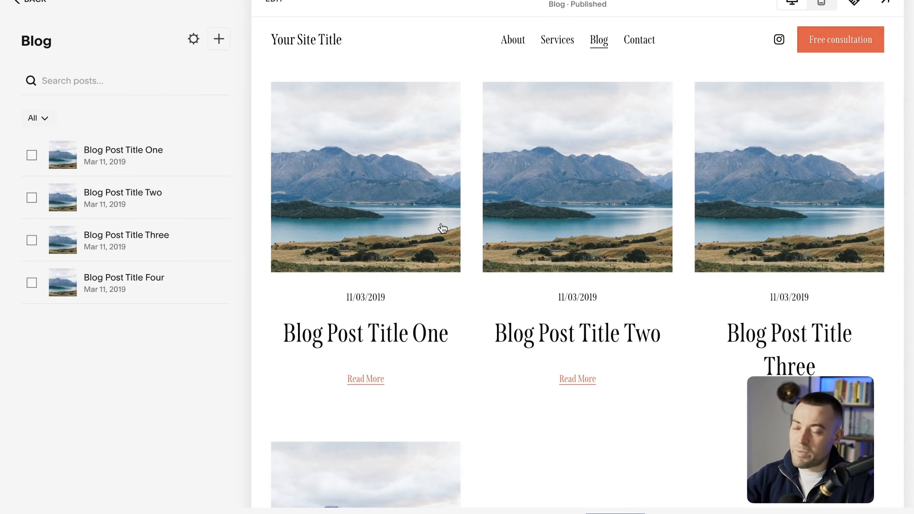
left_click(135, 157)
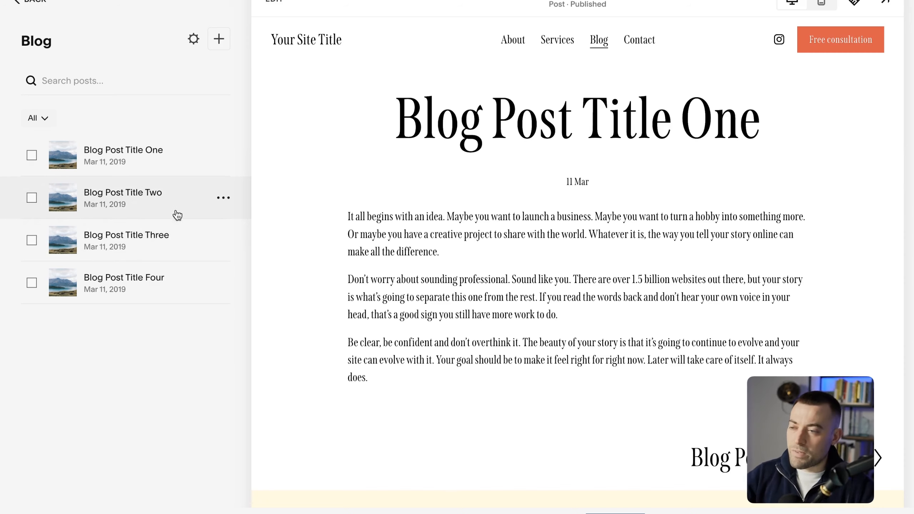
Delete the four demo posts, Blog Post Title One through Four, from the blog.
left_click(32, 155)
left_click(32, 198)
left_click(31, 240)
left_click(32, 282)
left_click(204, 482)
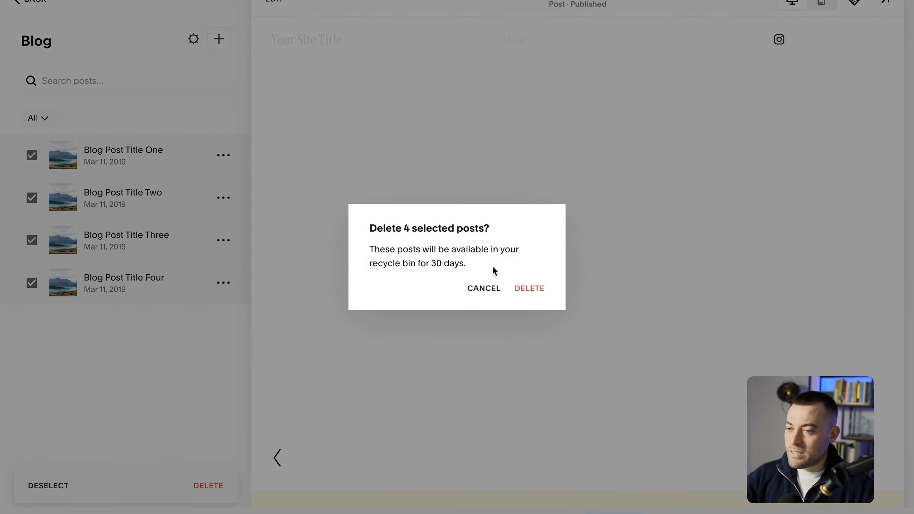
left_click(530, 290)
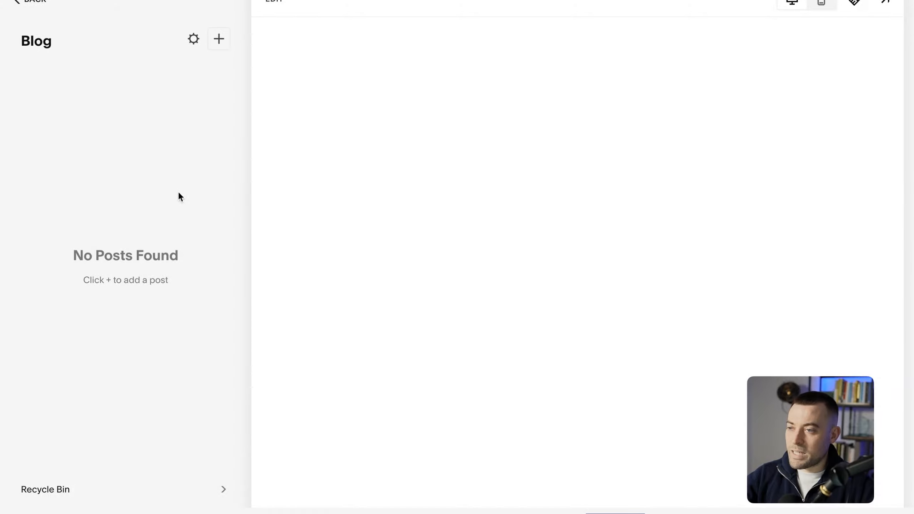
Add a new blog post titled "Post title" with the placeholder body text "23lqjhkfklj234f3".
left_click(219, 40)
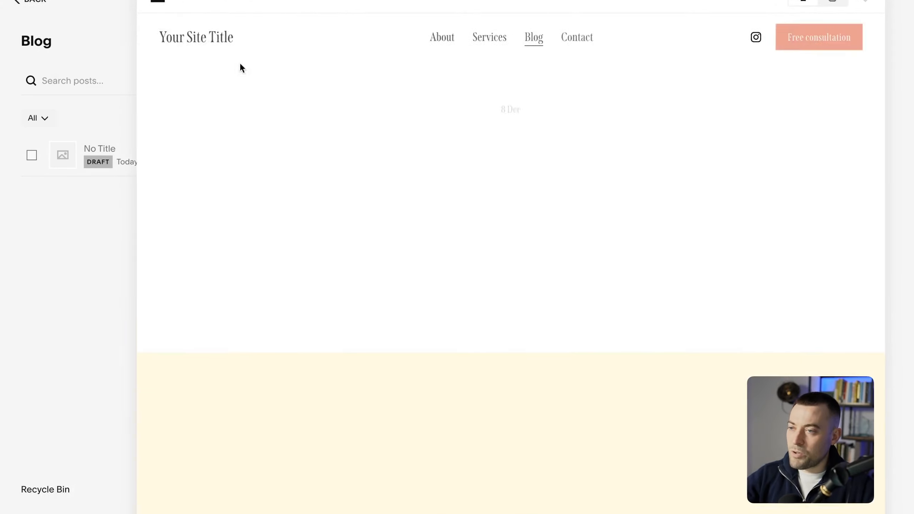
left_click(433, 159)
type("Pos")
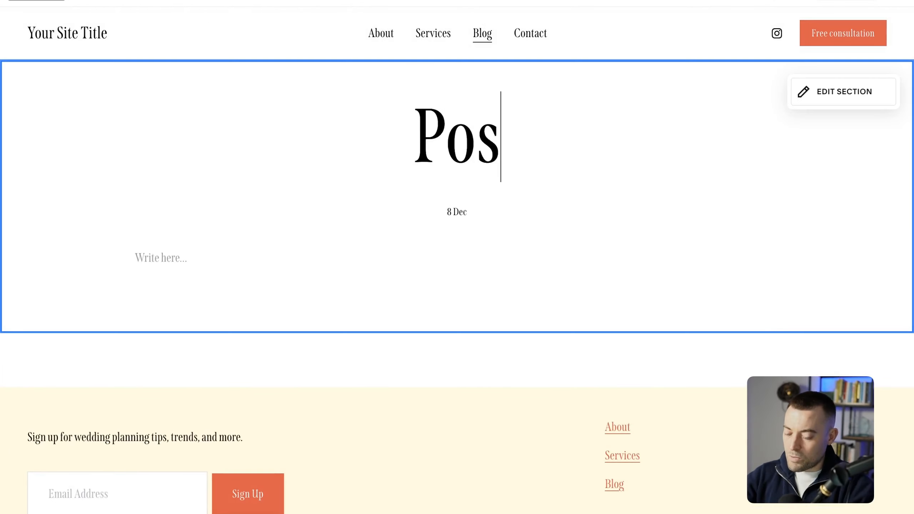
type("t title")
key("Return")
type("23lqjhkfklj234f3")
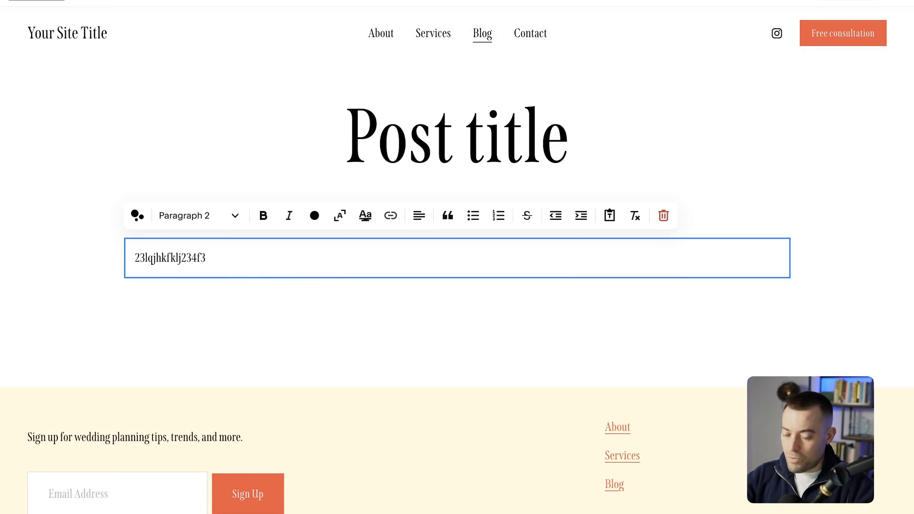